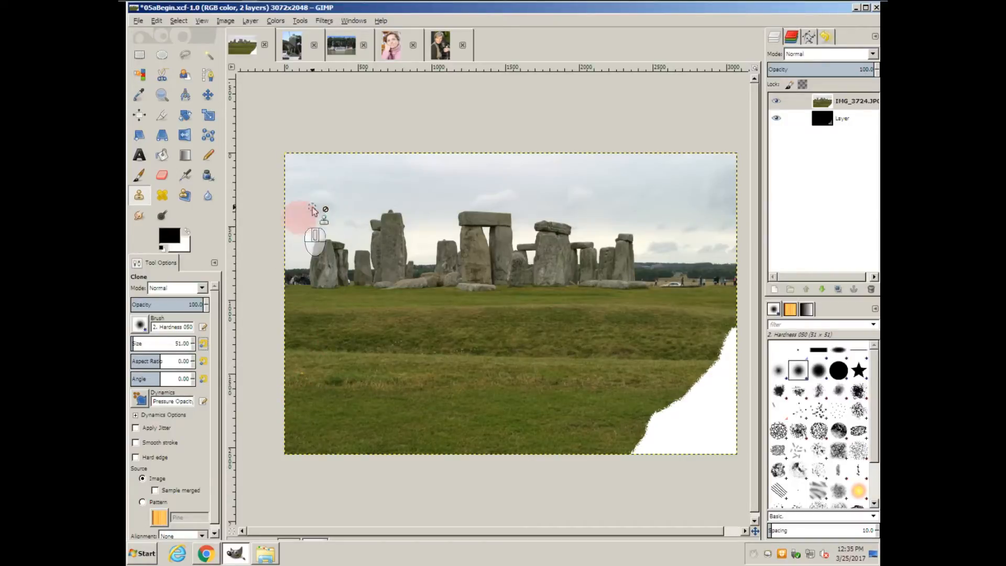
Step: Set the Clone brush size to about 159
click(146, 343)
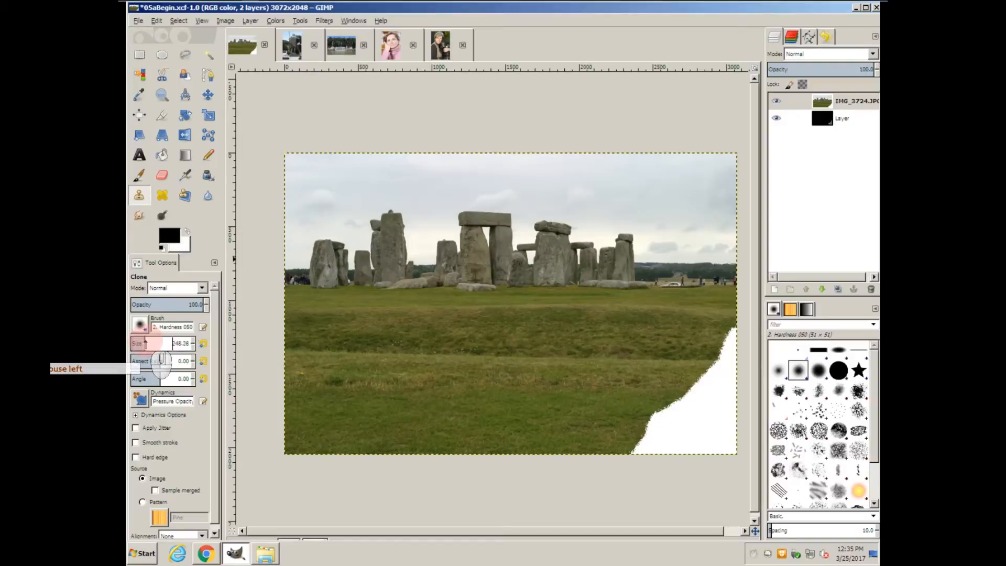
drag(147, 344, 140, 342)
Step: Sample the standing stones as clone source and paint copies of them into the grass and sky
click(330, 213)
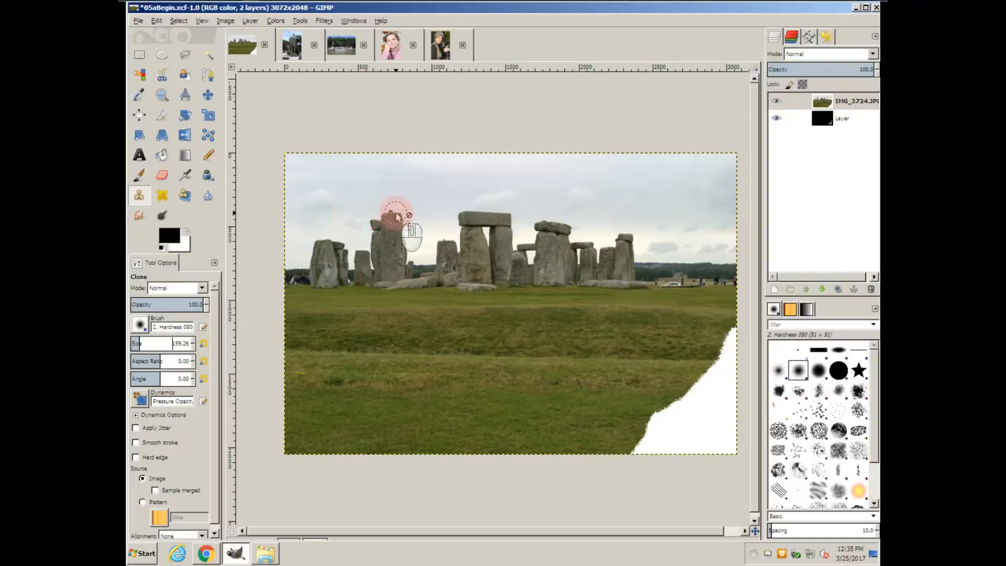
ctrl+click(464, 217)
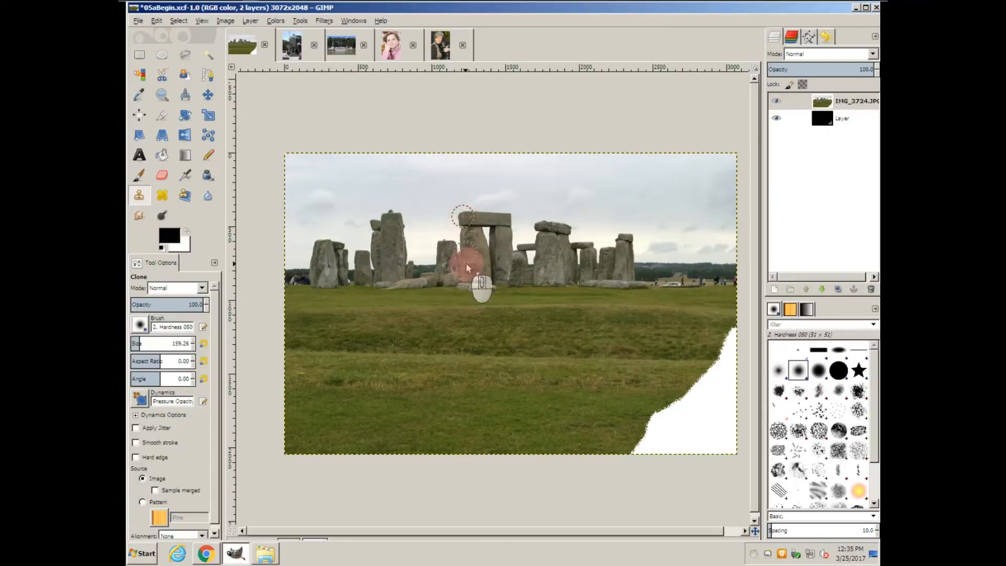
mouse_move(468, 310)
mouse_down()
mouse_move(519, 315)
mouse_move(453, 314)
mouse_move(517, 321)
mouse_move(444, 333)
mouse_move(523, 334)
mouse_move(436, 350)
mouse_move(521, 354)
mouse_move(430, 370)
mouse_move(521, 365)
mouse_move(422, 382)
mouse_move(513, 378)
mouse_move(520, 315)
mouse_move(530, 374)
mouse_move(538, 313)
mouse_up()
mouse_move(546, 372)
mouse_down()
mouse_move(556, 307)
mouse_move(561, 370)
mouse_move(576, 302)
mouse_move(560, 320)
mouse_move(518, 306)
mouse_up()
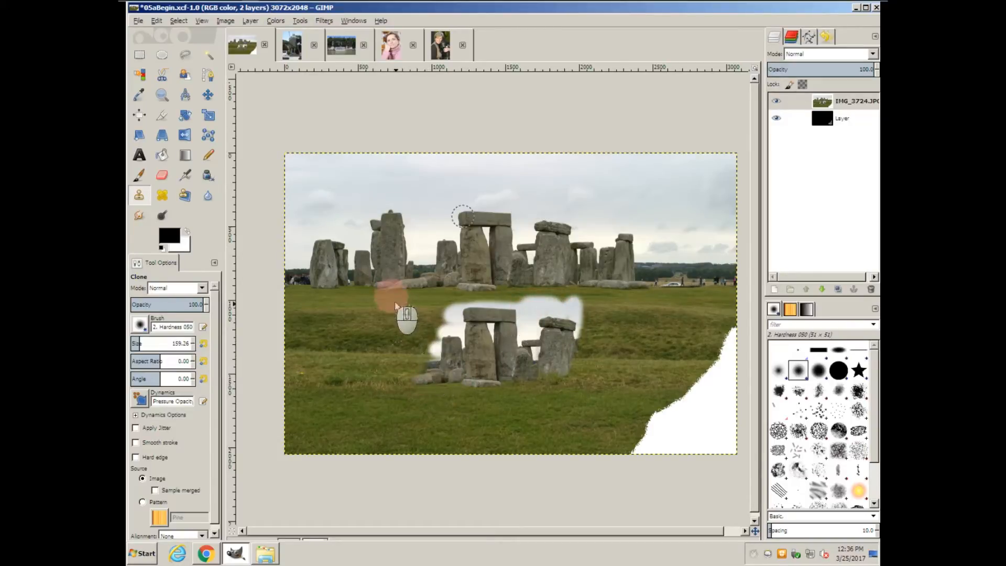
mouse_move(312, 248)
mouse_down()
mouse_move(382, 250)
mouse_move(310, 262)
mouse_move(387, 274)
mouse_move(322, 280)
mouse_move(383, 283)
mouse_move(341, 291)
mouse_move(377, 292)
mouse_move(383, 250)
mouse_move(372, 272)
mouse_move(366, 250)
mouse_move(364, 281)
mouse_up()
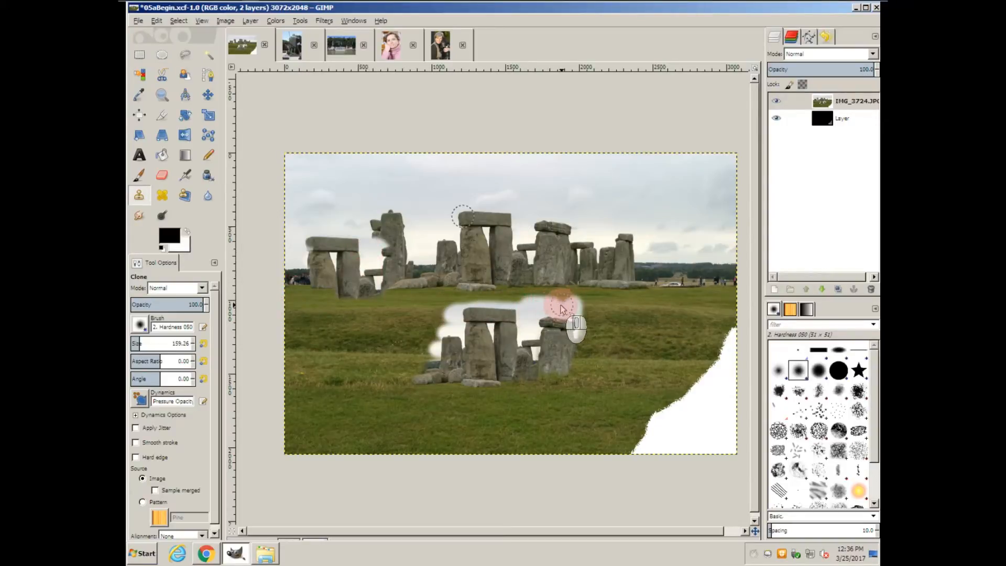
Step: Switch the clone brush to Hardness 100 and clone another group of stones into the grass
click(140, 325)
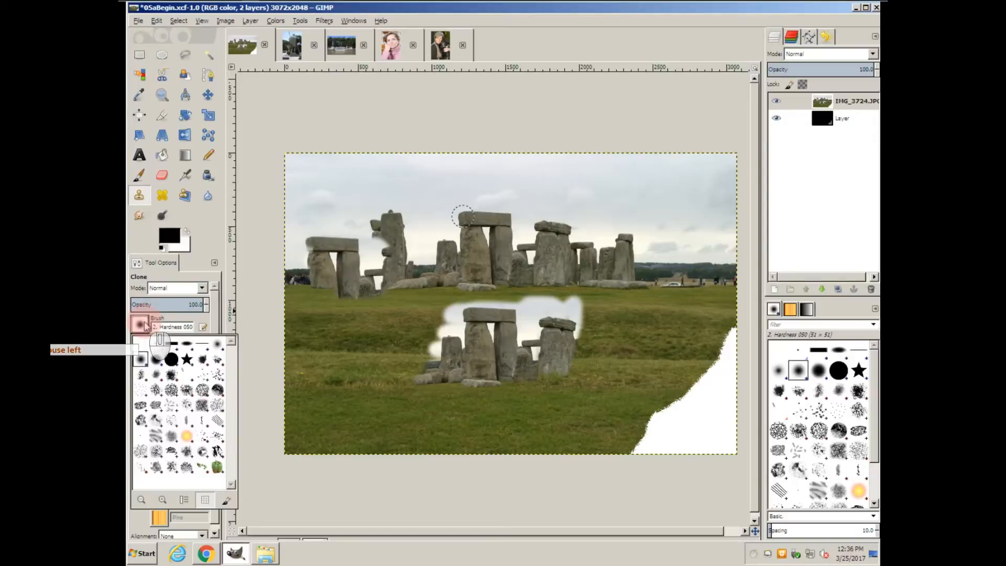
click(171, 360)
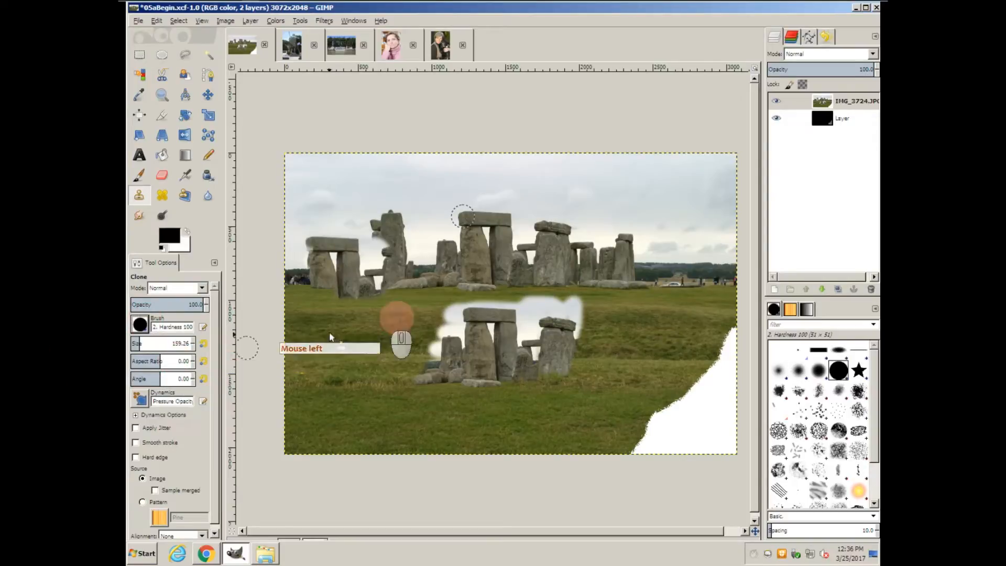
mouse_move(602, 301)
mouse_down()
mouse_move(595, 337)
mouse_move(616, 299)
mouse_move(593, 290)
mouse_move(671, 289)
mouse_move(603, 315)
mouse_move(673, 328)
mouse_move(619, 333)
mouse_move(631, 325)
mouse_up()
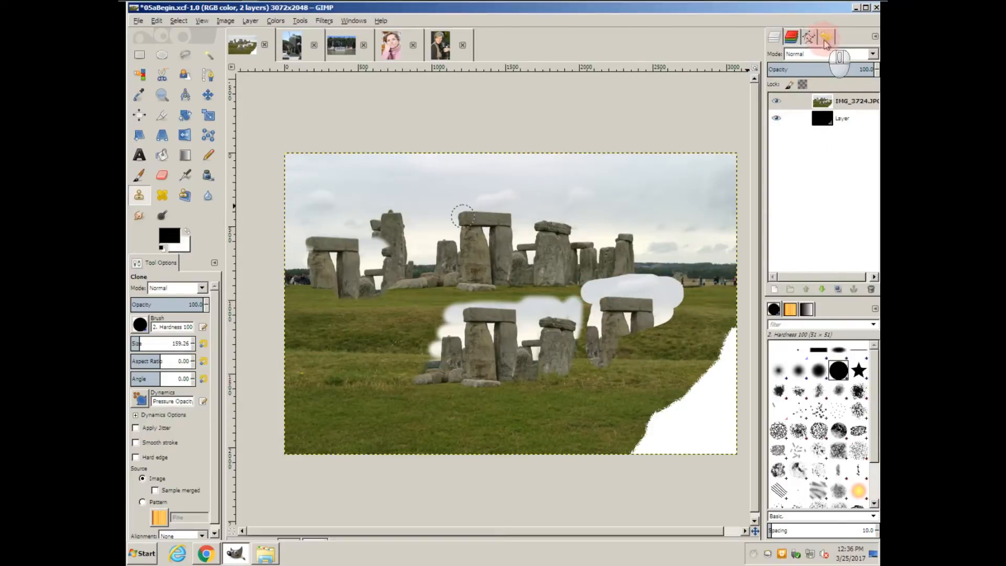
Step: Revert the image to its base state in the undo history
click(825, 37)
click(826, 77)
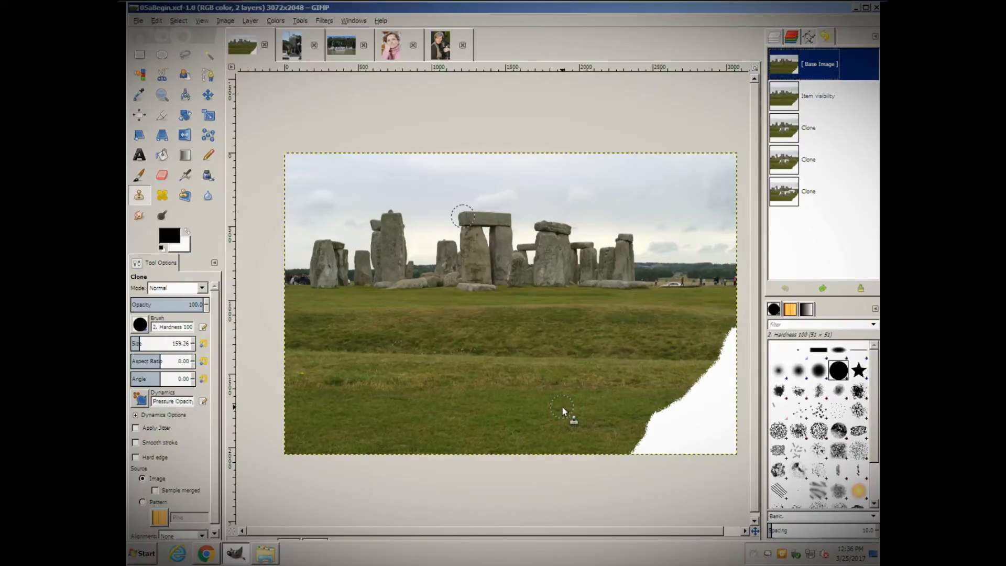
Step: Sample the grass as clone source and paint over the white patch in the lower right corner
click(562, 407)
click(562, 407)
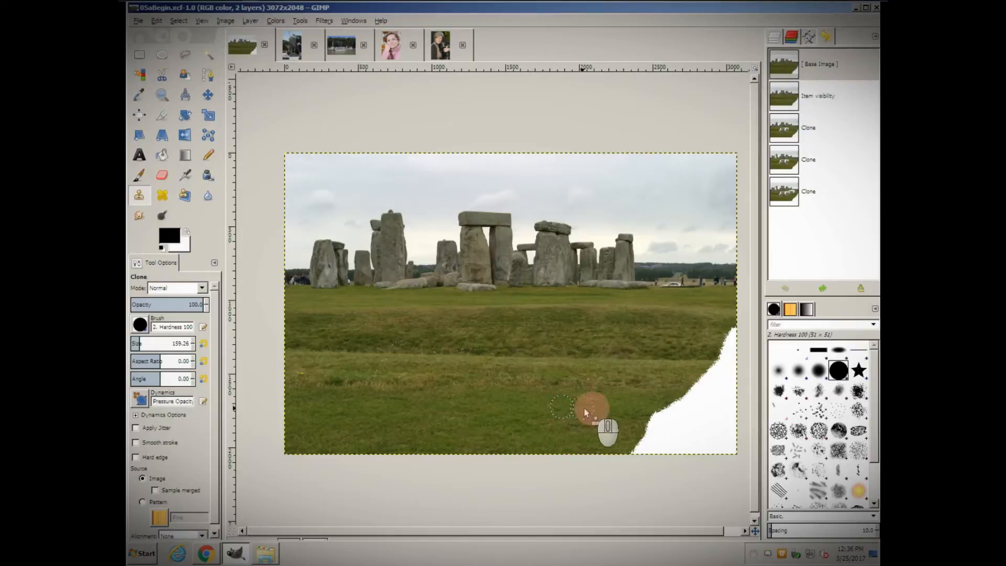
mouse_move(636, 410)
mouse_down()
mouse_move(728, 410)
mouse_move(731, 422)
mouse_move(646, 427)
mouse_move(633, 450)
mouse_move(731, 439)
mouse_move(732, 451)
mouse_move(690, 453)
mouse_move(729, 452)
mouse_up()
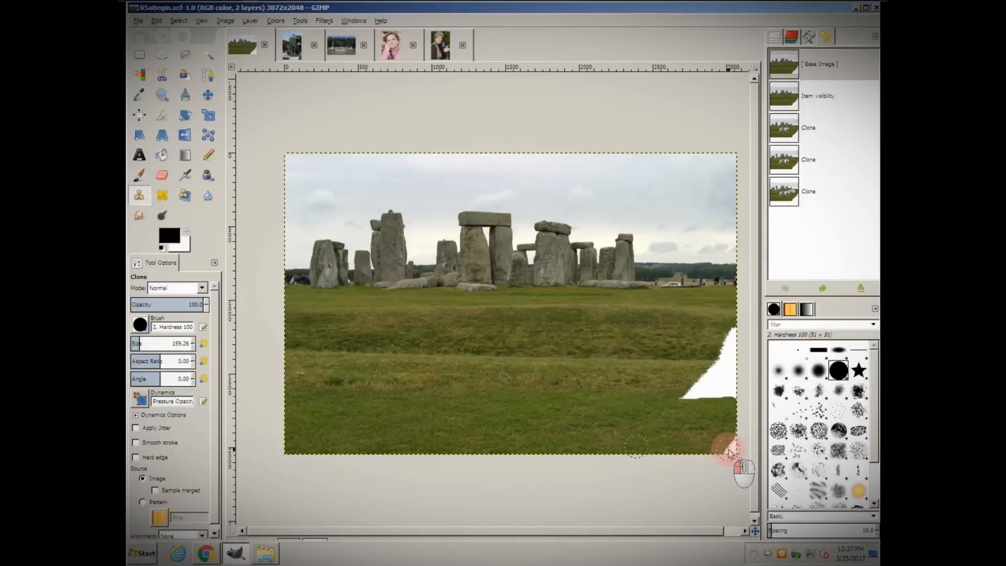
drag(735, 453, 660, 450)
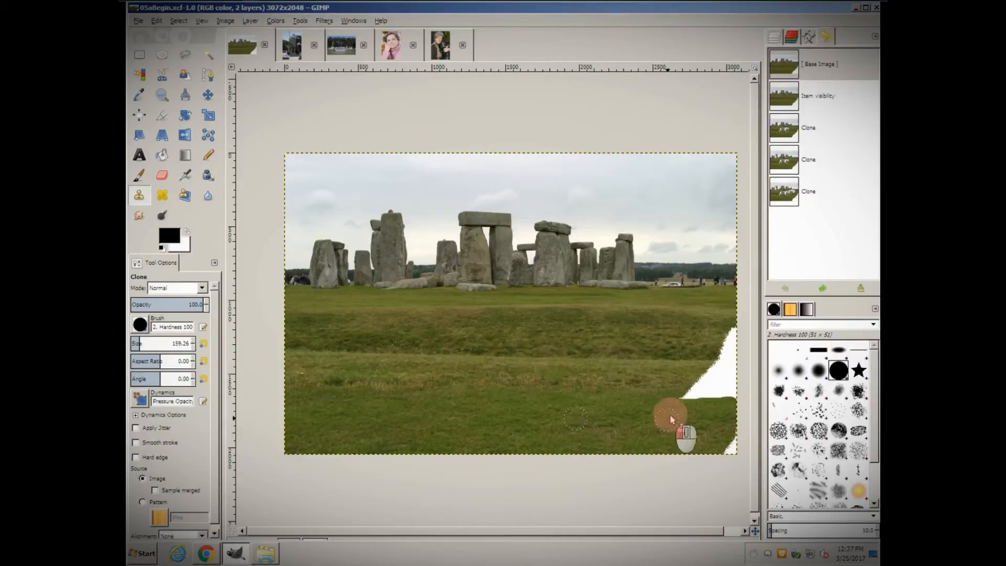
mouse_move(732, 398)
mouse_down()
mouse_move(735, 331)
mouse_move(706, 379)
mouse_move(722, 378)
mouse_up()
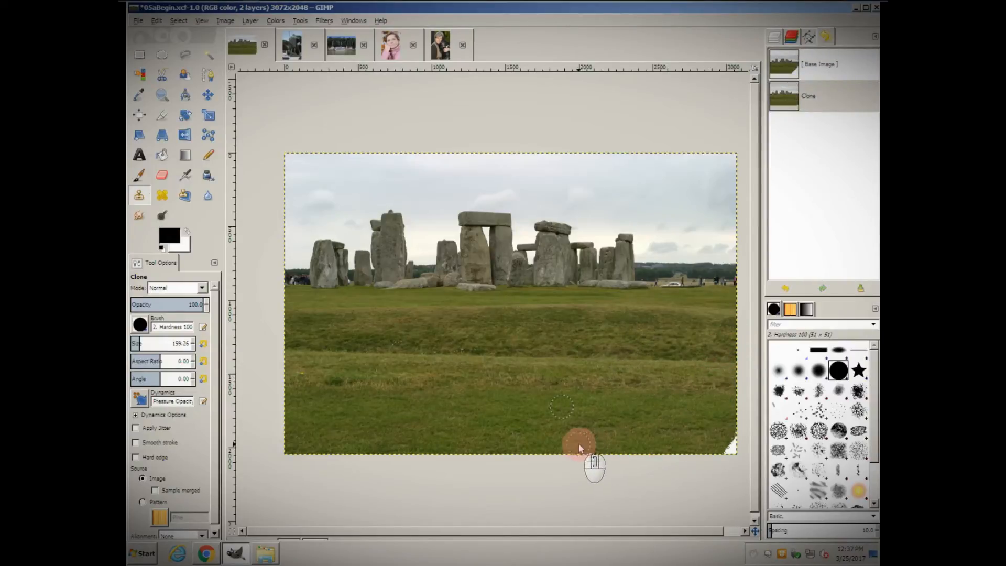
ctrl+click(545, 445)
click(731, 447)
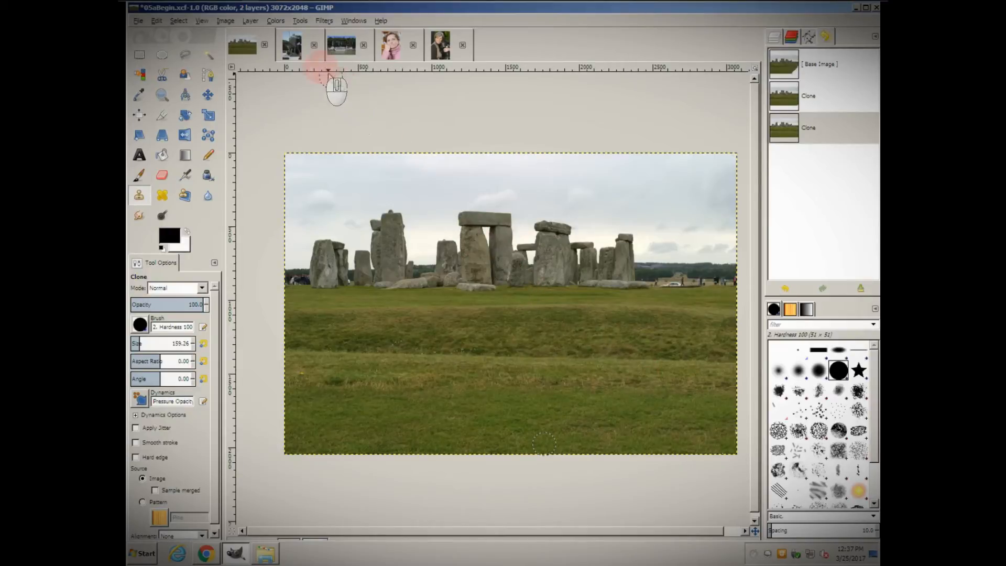
Step: Switch to the statue image and zoom in on the graffiti on the pedestal
click(292, 50)
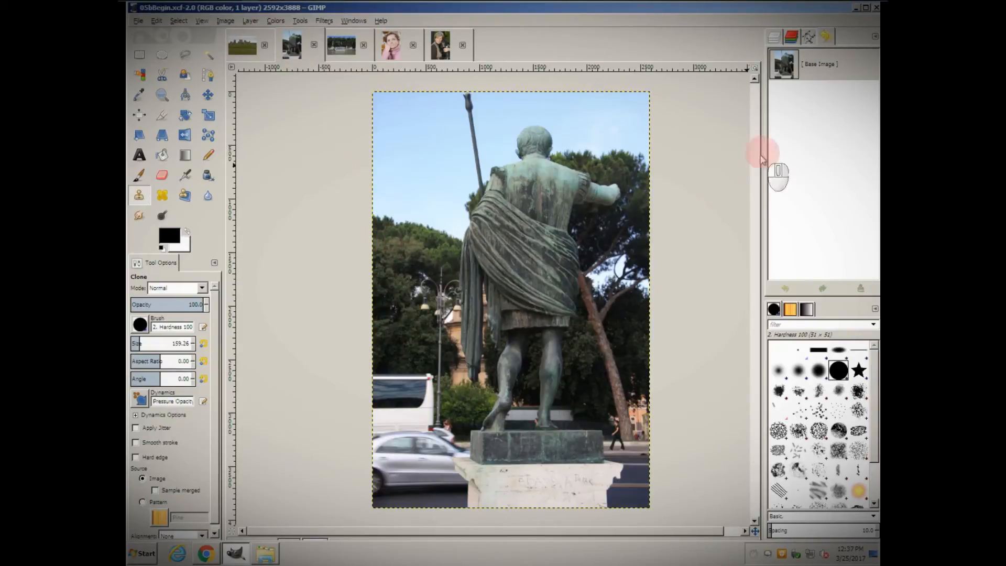
click(865, 9)
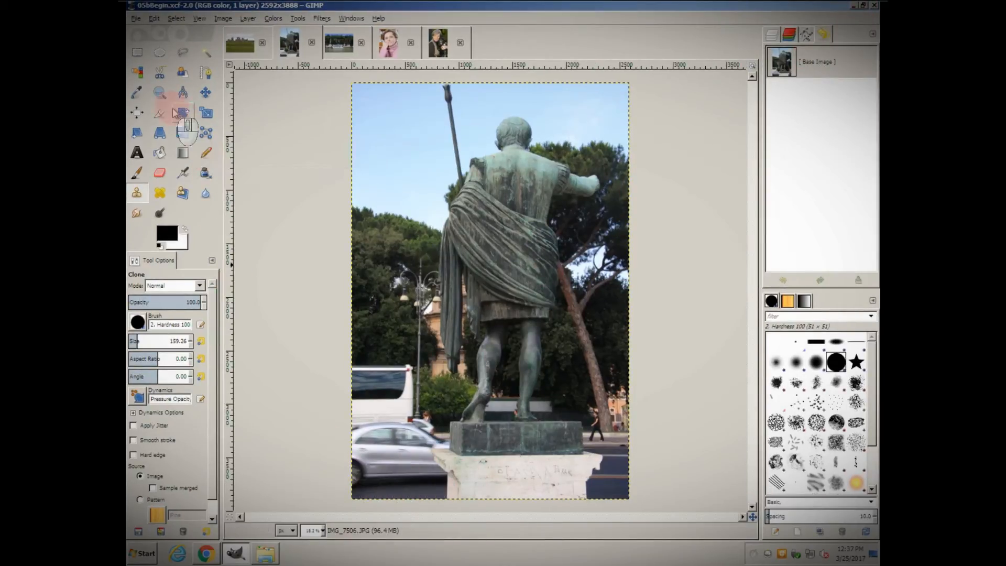
click(160, 93)
click(540, 471)
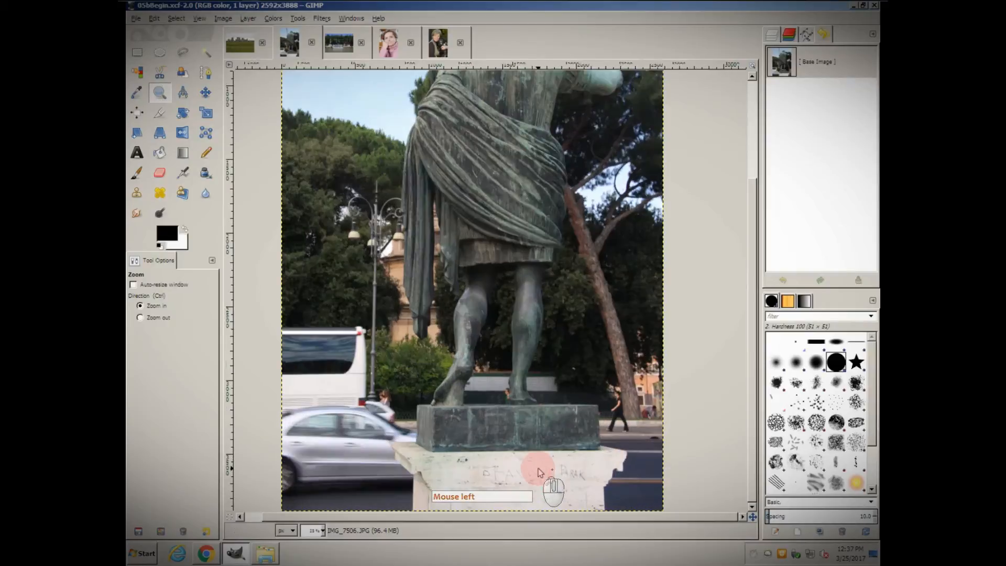
click(539, 474)
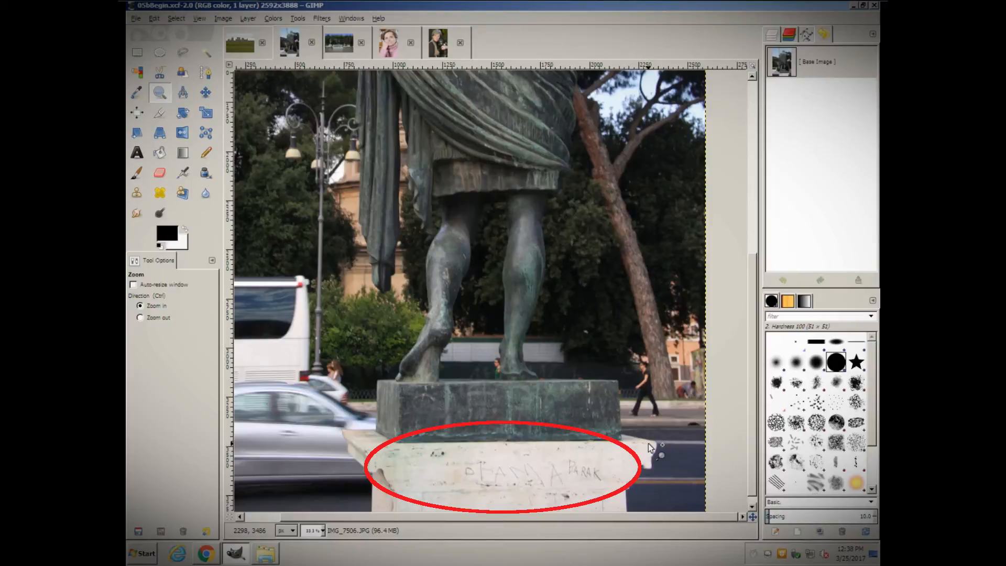
Step: Switch to the boat image and change its zoom level
click(346, 52)
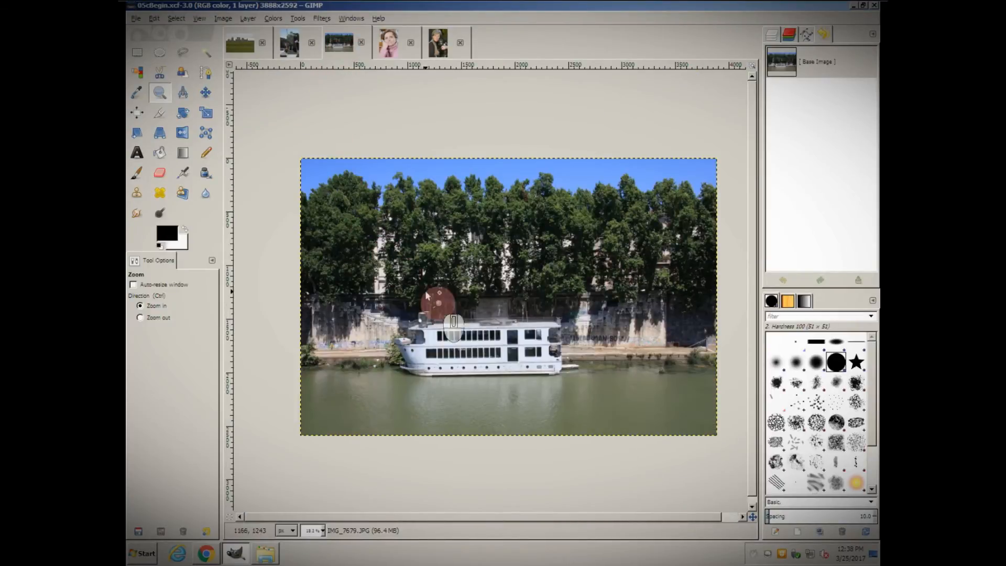
click(323, 531)
click(319, 485)
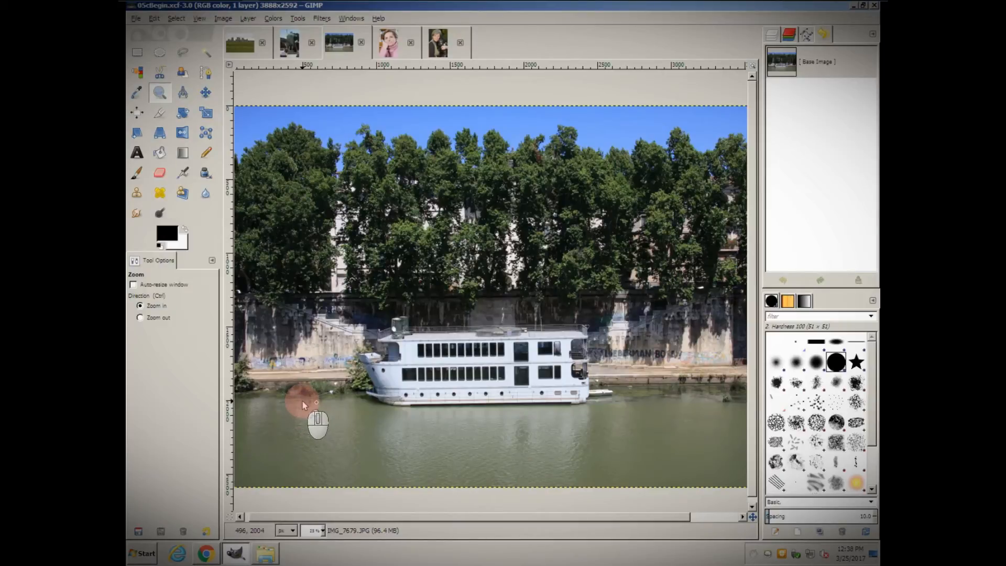
Step: Switch to the portrait image and choose the Heal tool with brush size reset to 51
key(h)
click(392, 48)
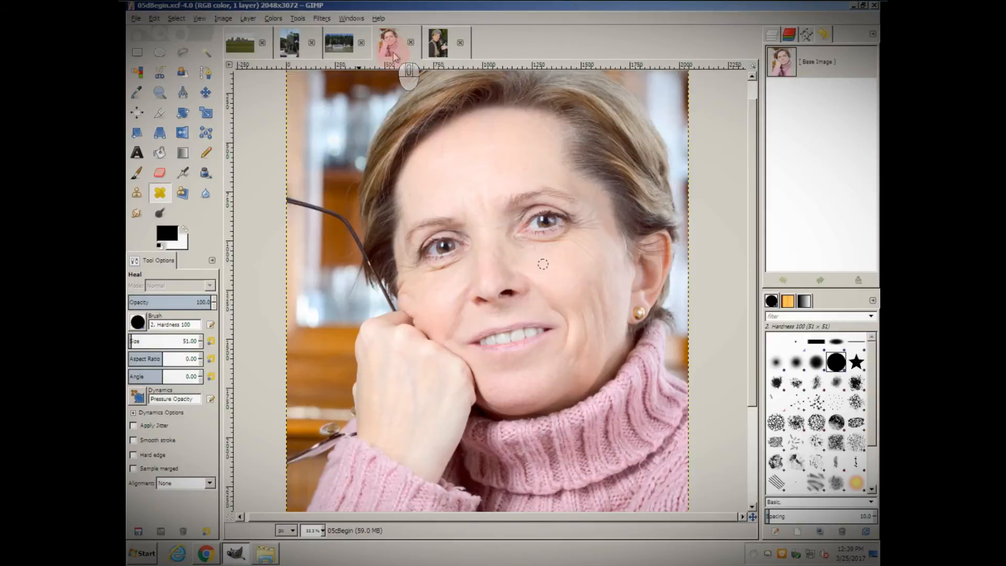
click(160, 192)
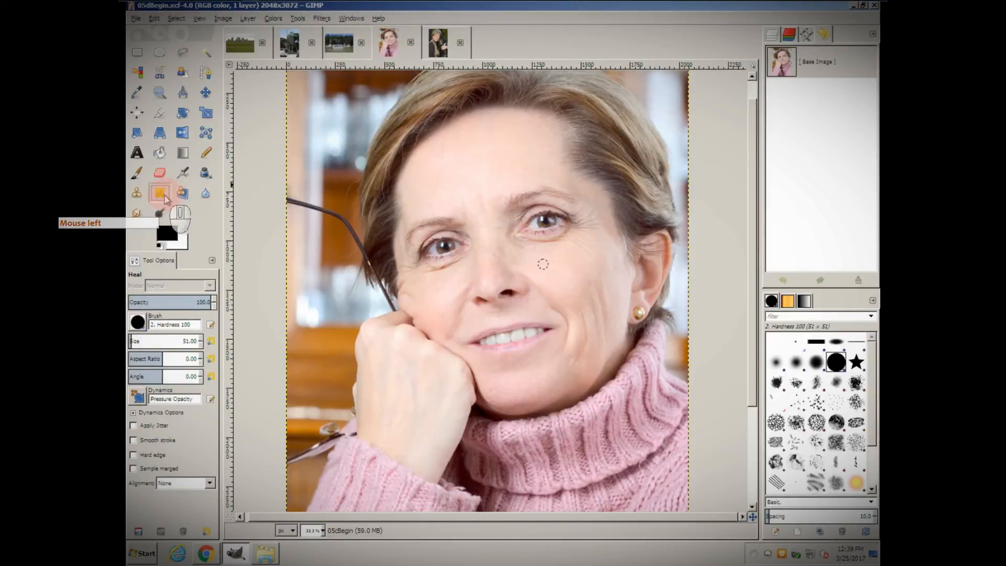
click(211, 342)
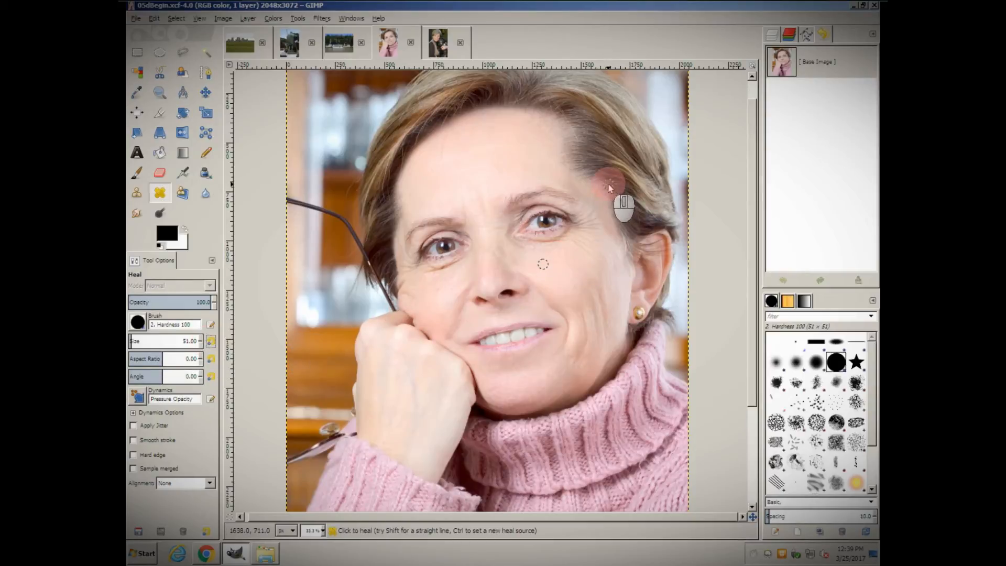
Step: Duplicate the portrait's layer and select the copy
click(770, 34)
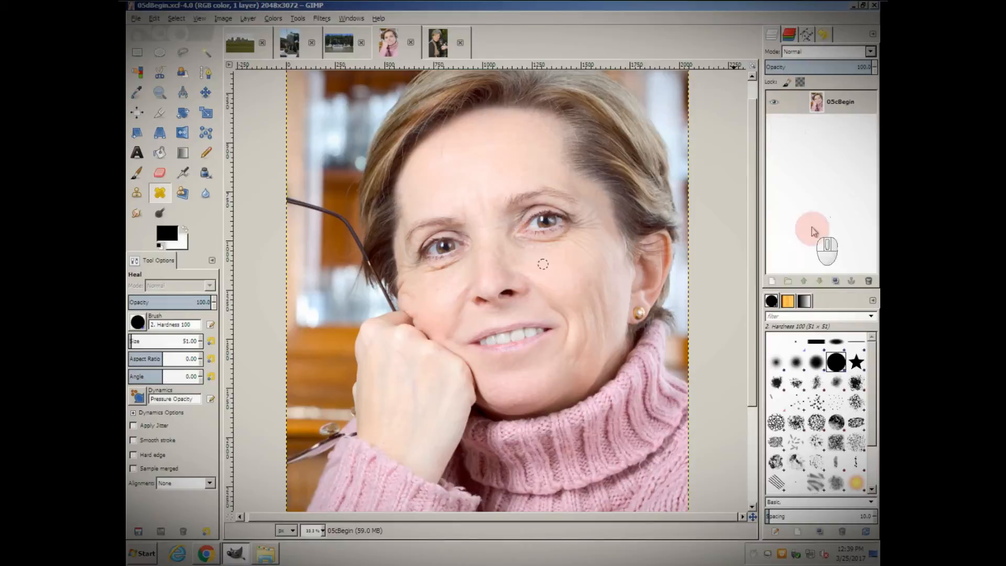
click(836, 281)
click(837, 105)
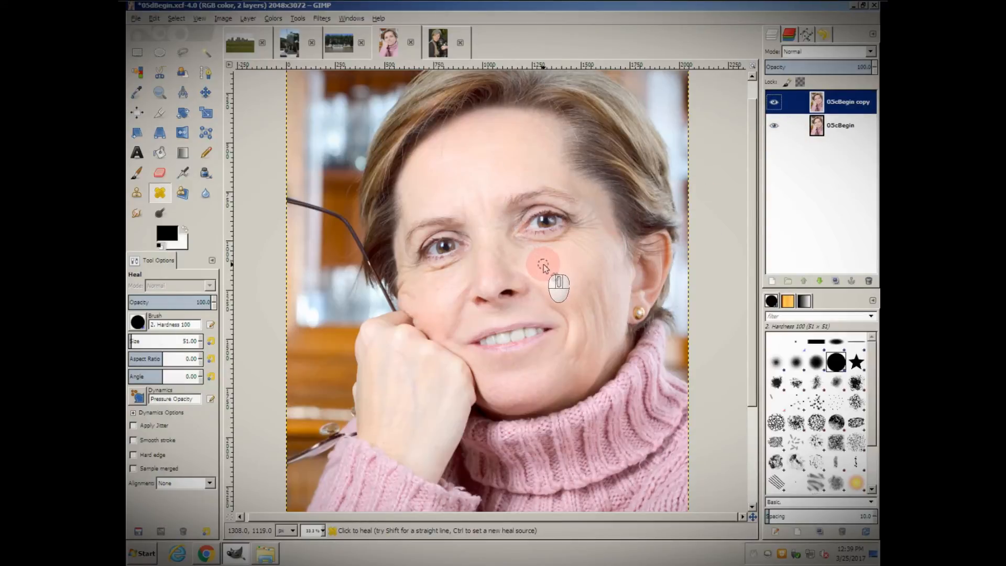
Step: Heal the wrinkles under the woman's left eye and on her cheek
click(544, 268)
click(522, 244)
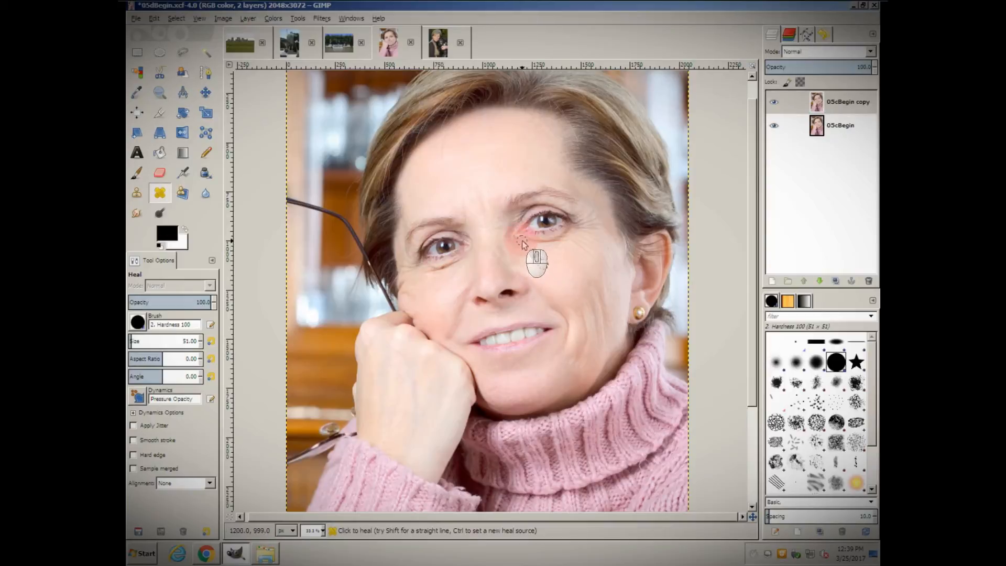
mouse_move(520, 238)
mouse_down()
mouse_move(564, 239)
mouse_move(592, 257)
mouse_move(575, 233)
mouse_move(597, 245)
mouse_move(575, 228)
mouse_move(600, 226)
mouse_up()
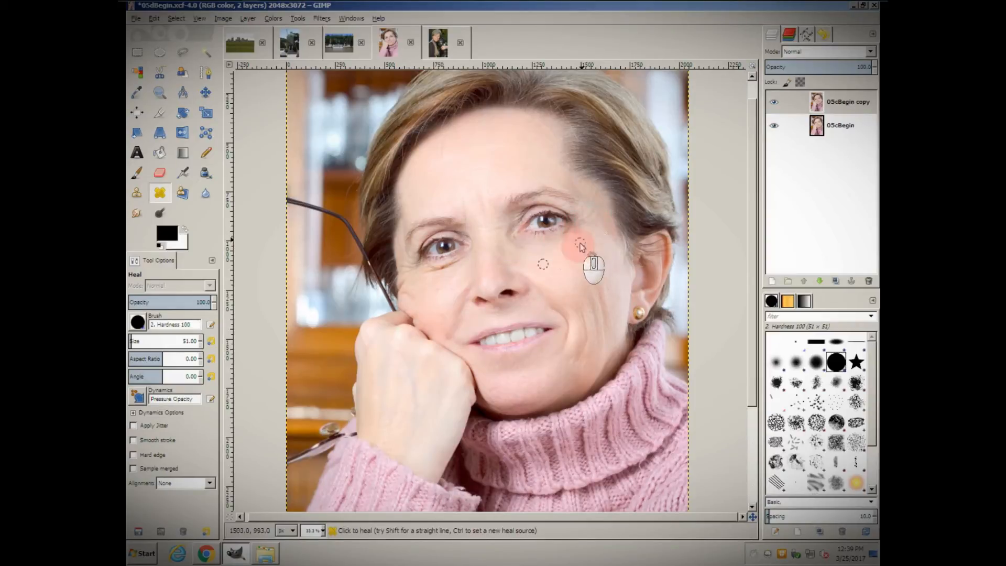
drag(575, 268, 574, 283)
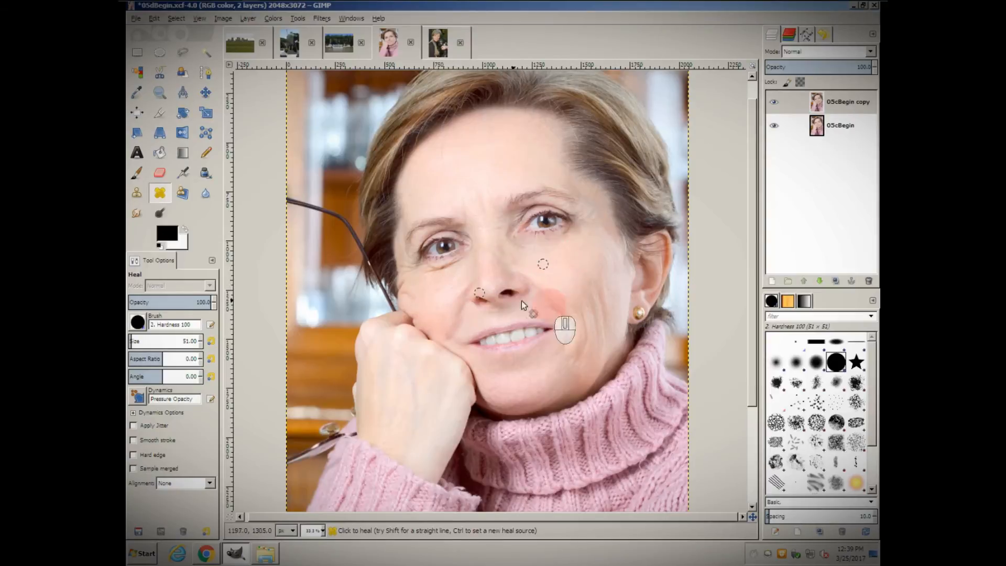
Step: Set a new heal source on the cheek and heal the smile line beside the mouth
key(ctrl)
ctrl+click(559, 297)
mouse_move(582, 309)
mouse_down()
mouse_move(584, 349)
mouse_move(571, 338)
mouse_up()
key(ctrl)
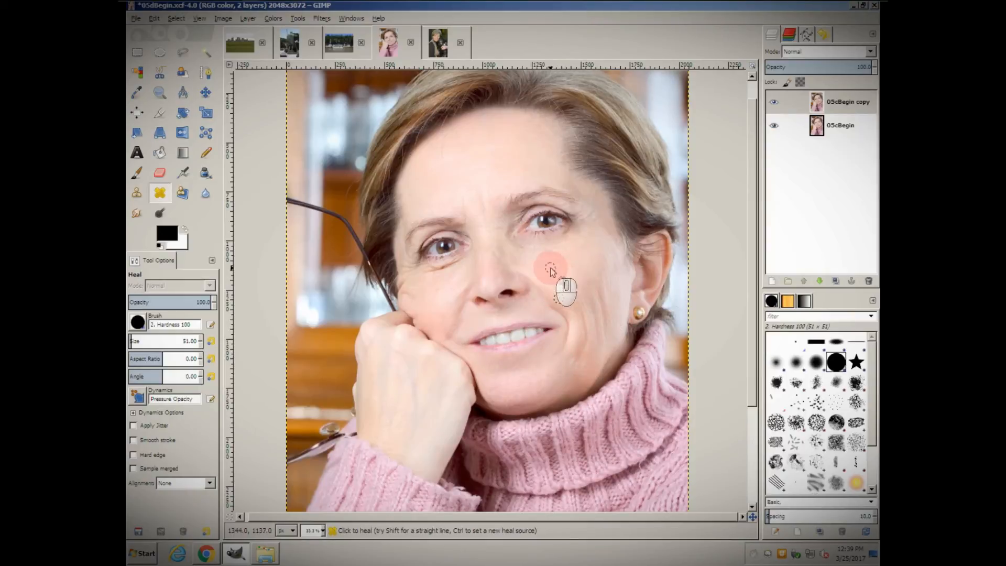
click(581, 317)
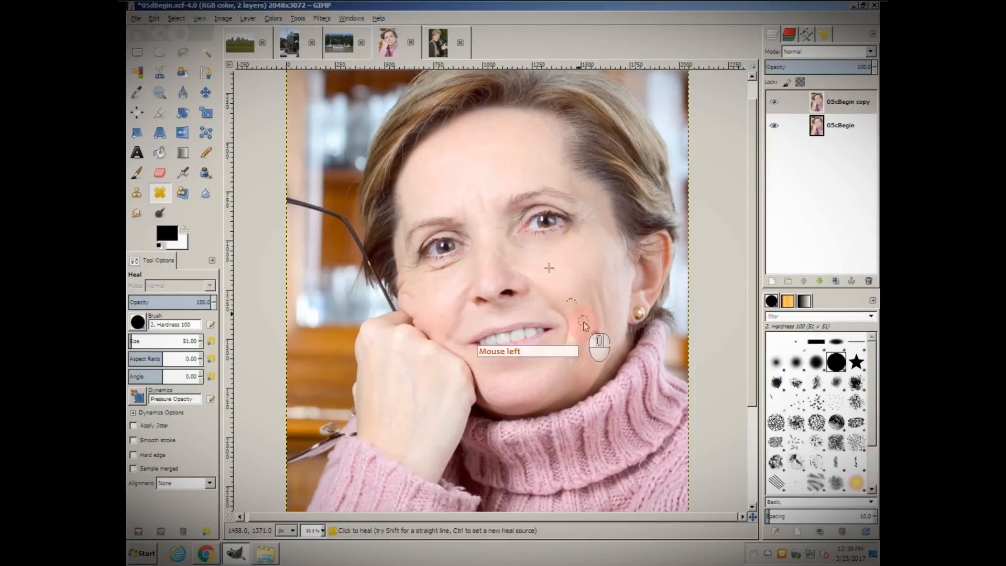
click(586, 341)
drag(585, 341, 574, 362)
click(592, 316)
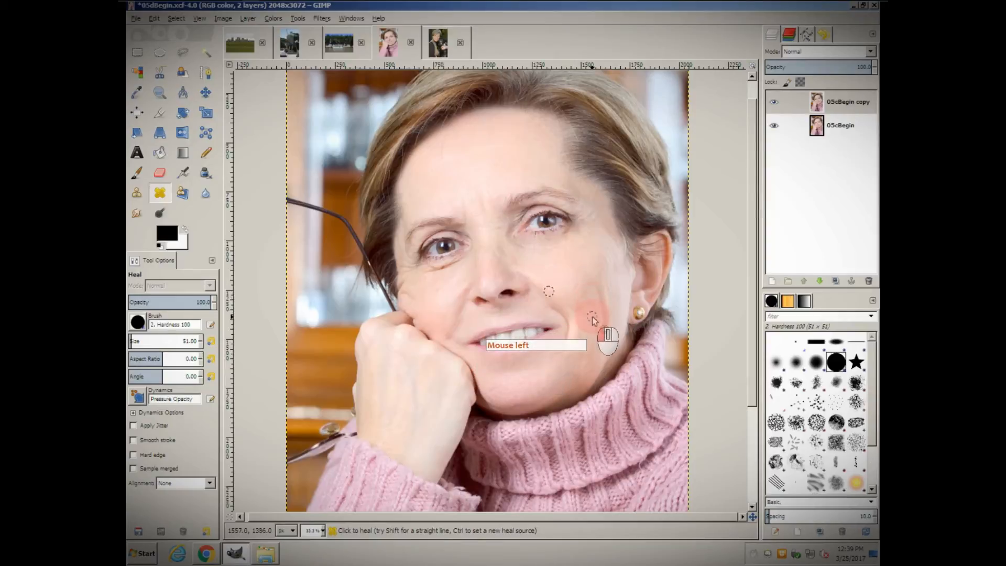
Step: Continue healing the lines on the cheek near the mouth with short strokes
click(598, 333)
drag(598, 334, 599, 339)
drag(596, 283, 602, 326)
drag(602, 328, 603, 338)
drag(603, 340, 603, 347)
click(556, 306)
drag(556, 306, 565, 355)
Step: Toggle the copy layer's visibility to compare the retouched face with the original
click(850, 124)
click(848, 116)
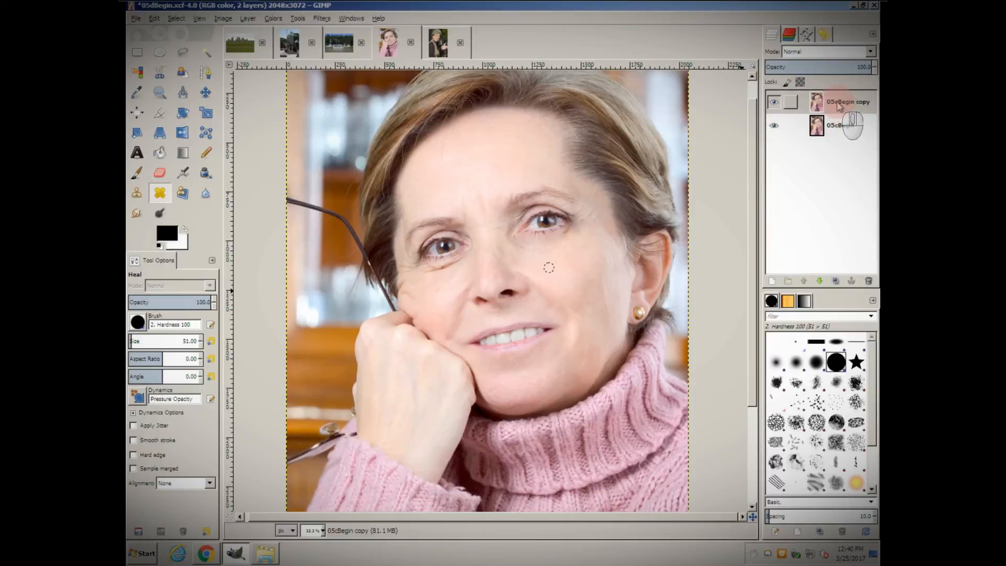
click(775, 103)
click(777, 105)
click(777, 105)
click(777, 105)
click(777, 105)
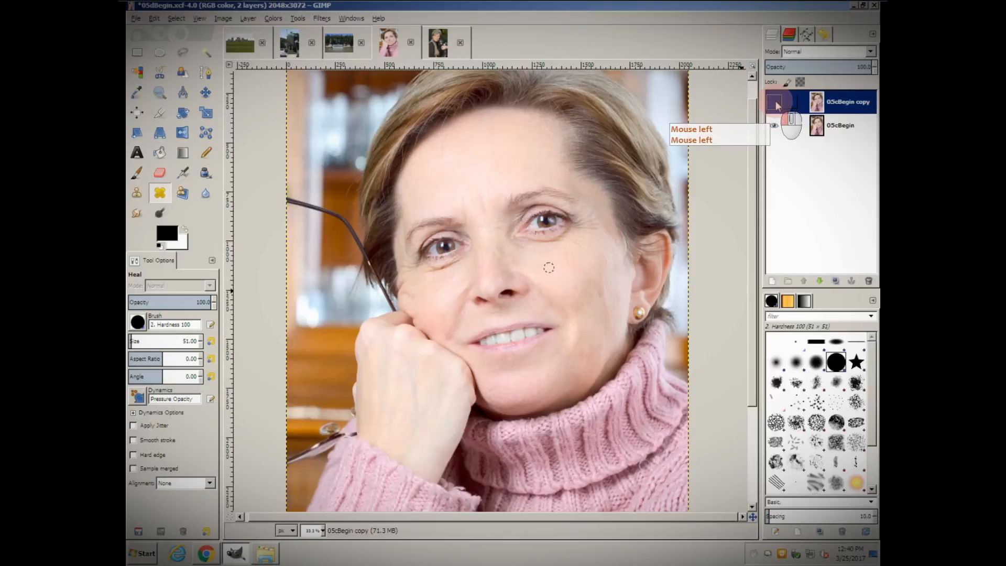
click(778, 105)
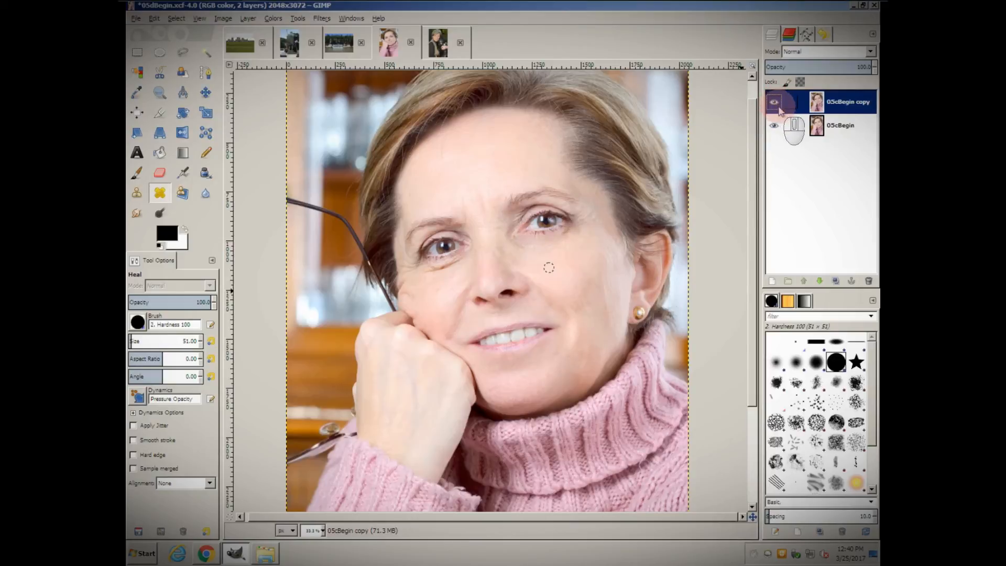
click(844, 105)
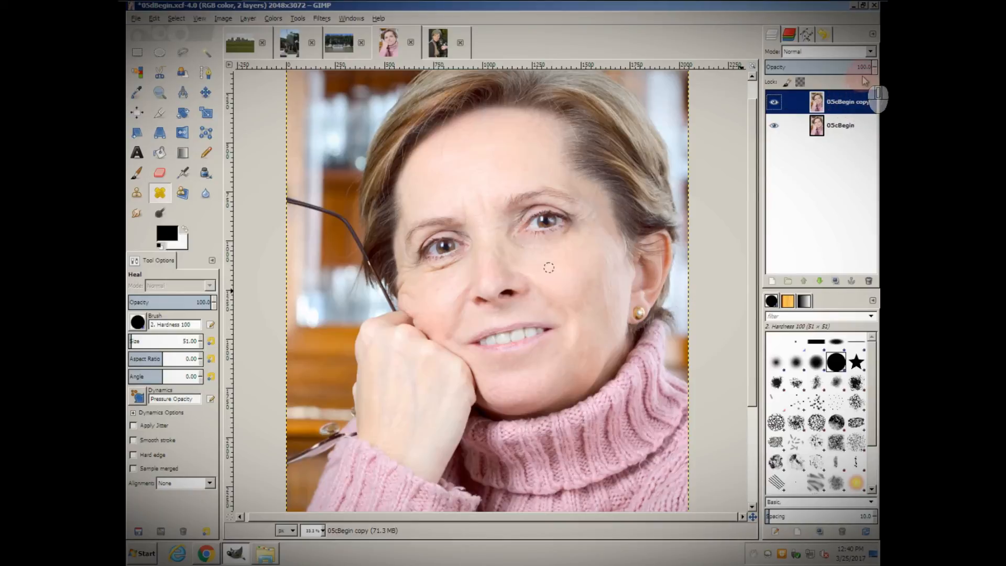
Step: Lower the retouched copy layer's opacity so the healed face blends partially with the original
drag(865, 67, 782, 67)
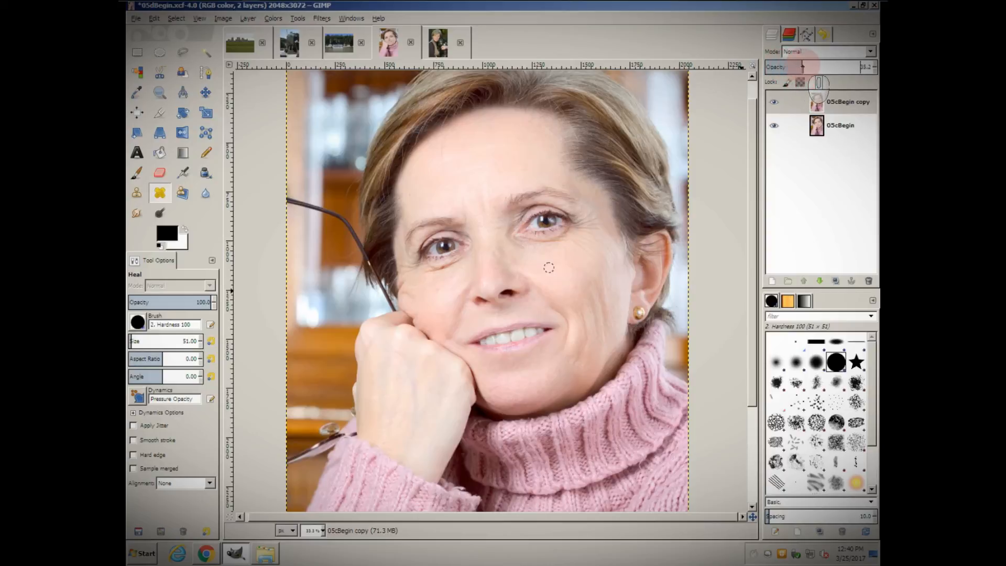
click(818, 67)
drag(822, 66, 826, 67)
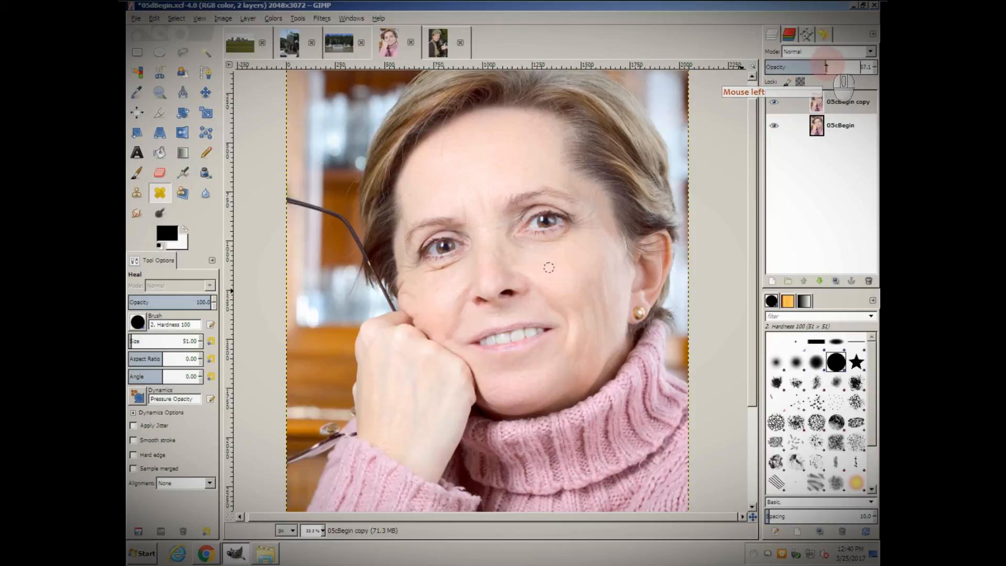
click(833, 67)
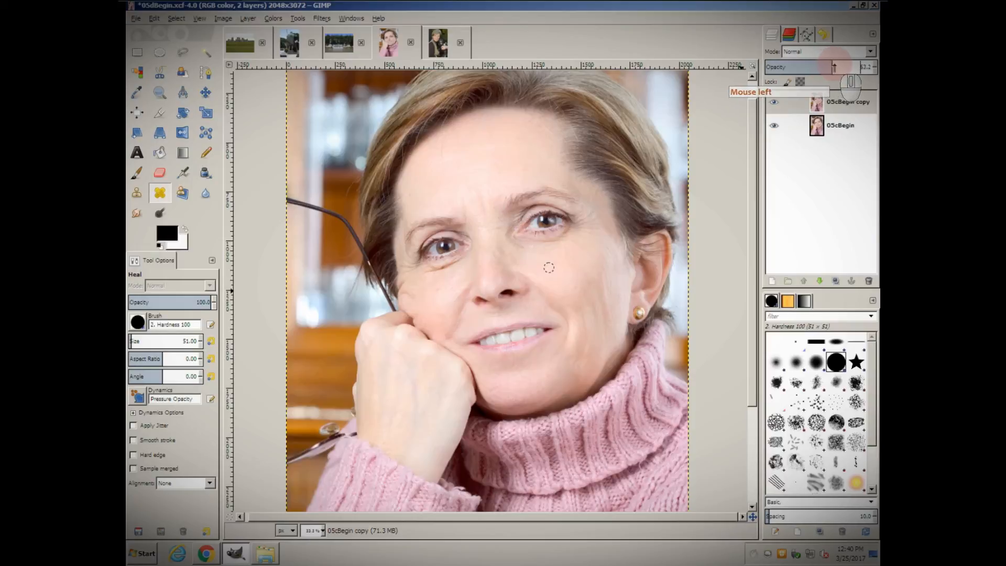
click(841, 68)
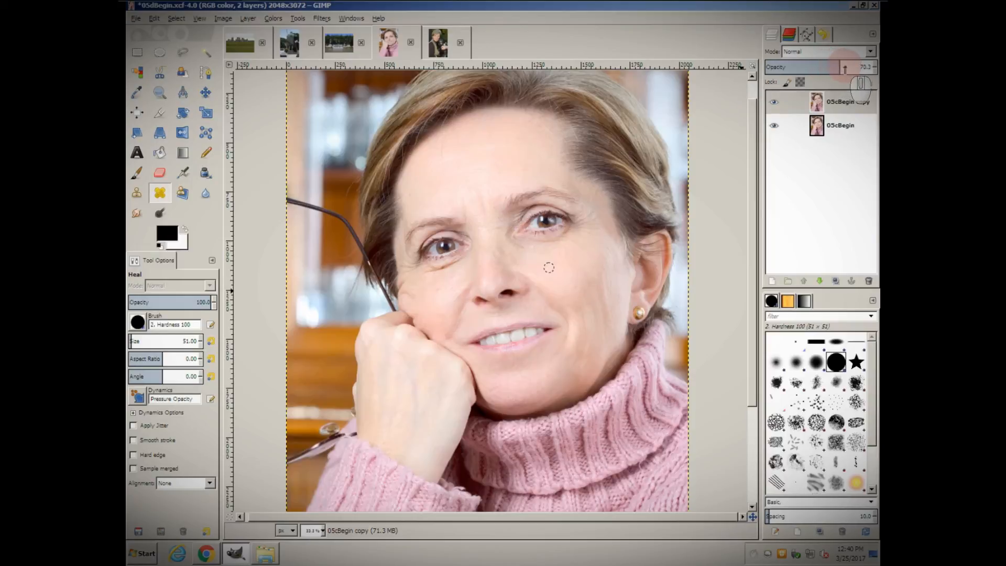
click(849, 68)
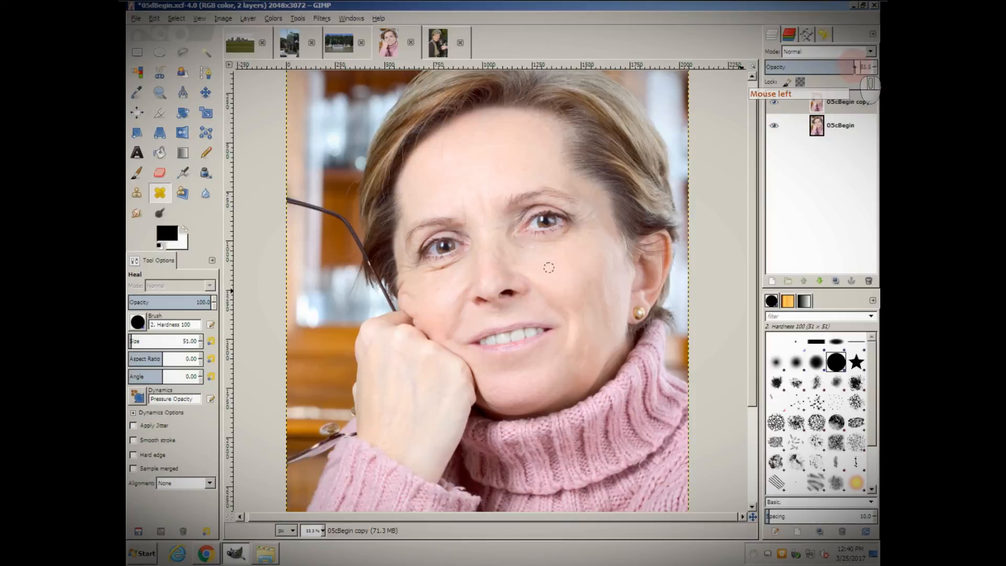
click(862, 67)
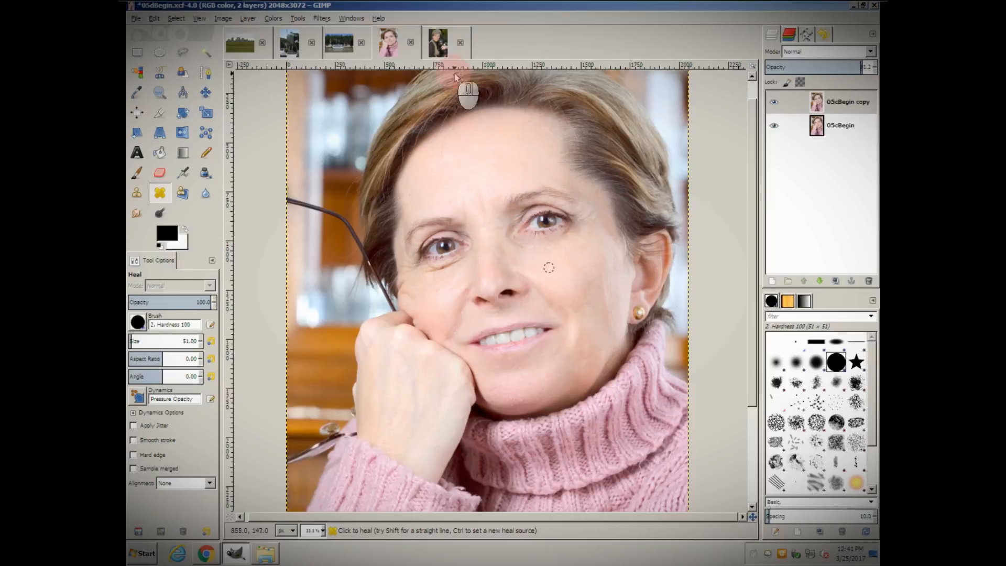
Step: Switch to the photo of the woman holding the dog and zoom in on her face
click(440, 54)
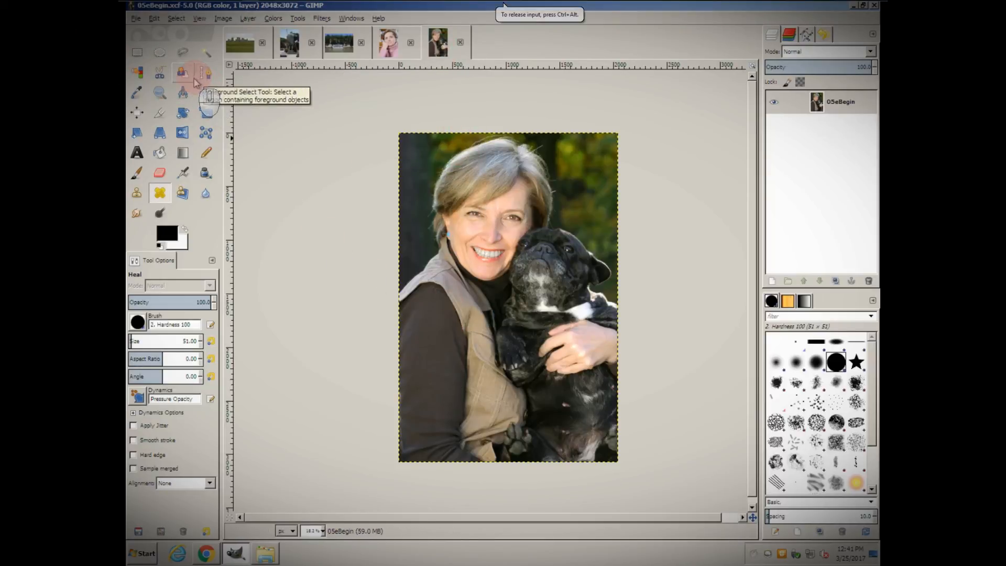
click(159, 92)
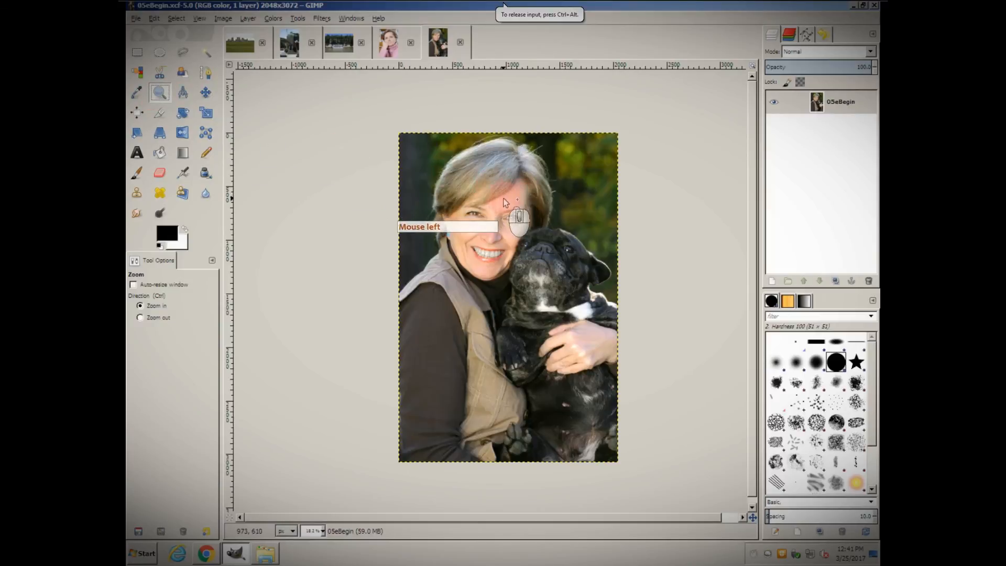
click(504, 203)
click(501, 213)
click(501, 214)
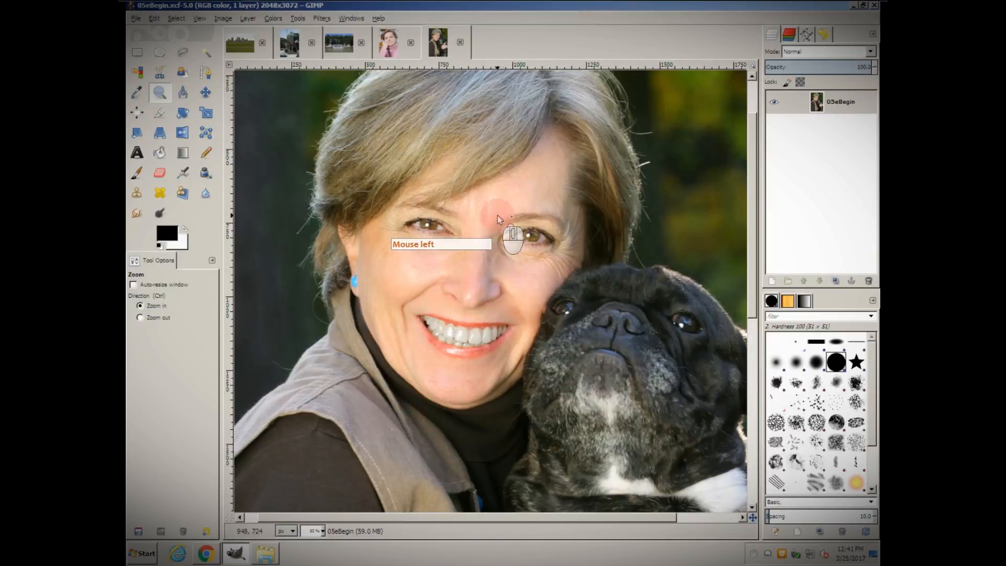